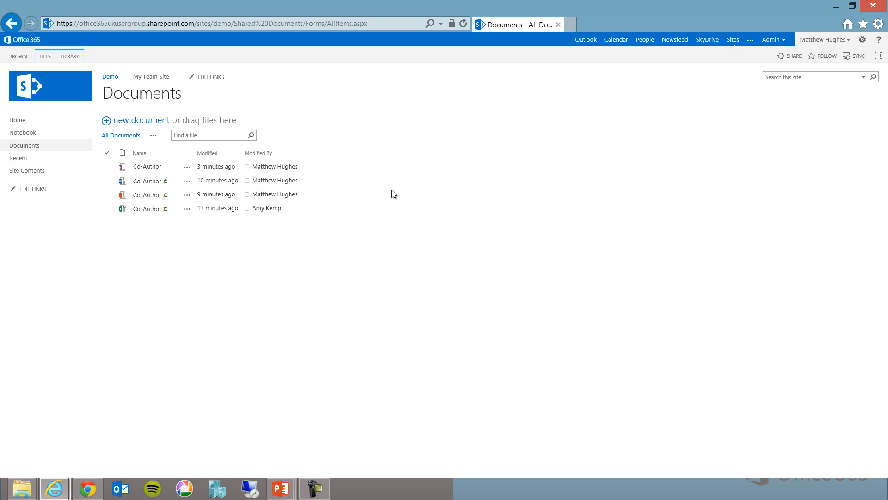
# Open the Co-Author Word document, enter "Edit some content" in the body and save it.
pyautogui.click(147, 181)
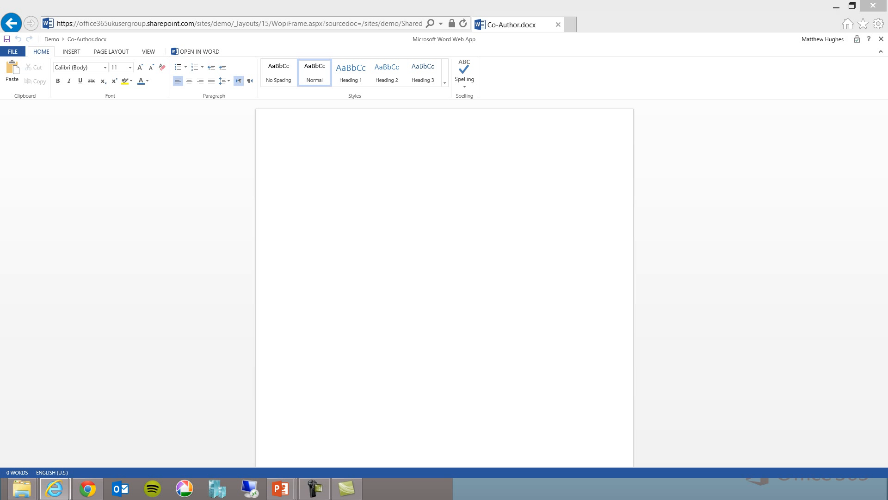
pyautogui.click(324, 173)
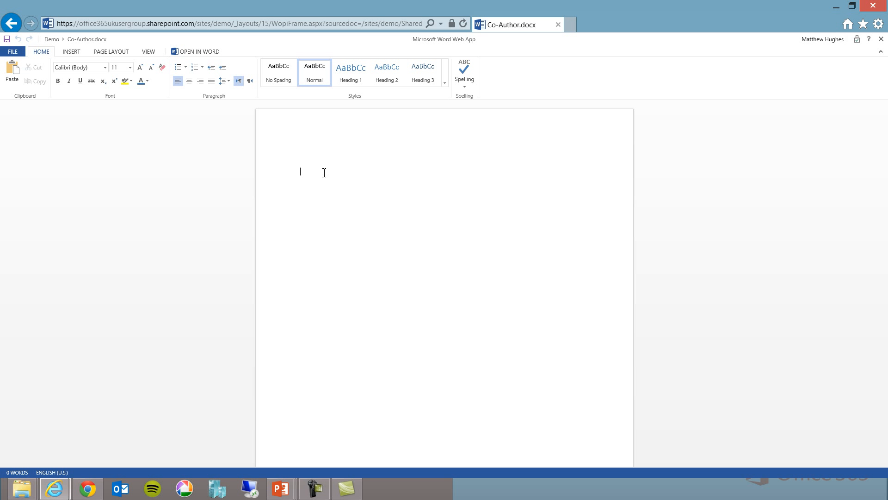
pyautogui.write('Edit some content')
pyautogui.hotkey('ctrl', 's')
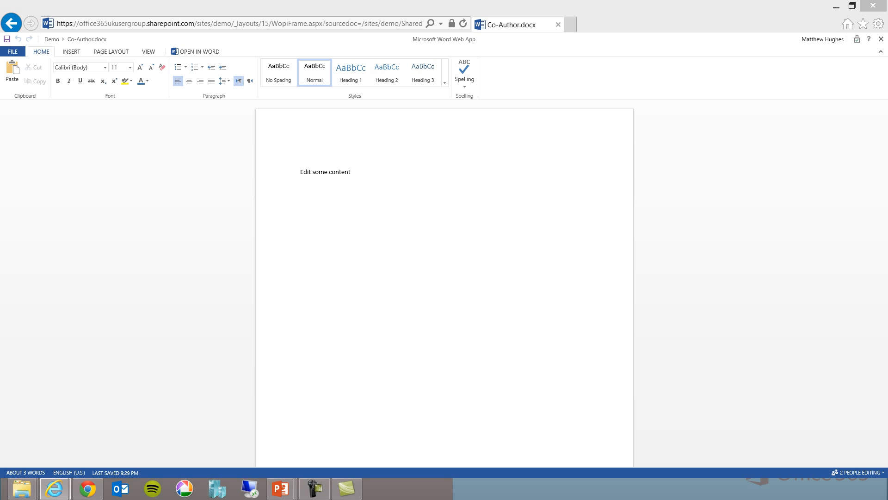
pyautogui.click(391, 182)
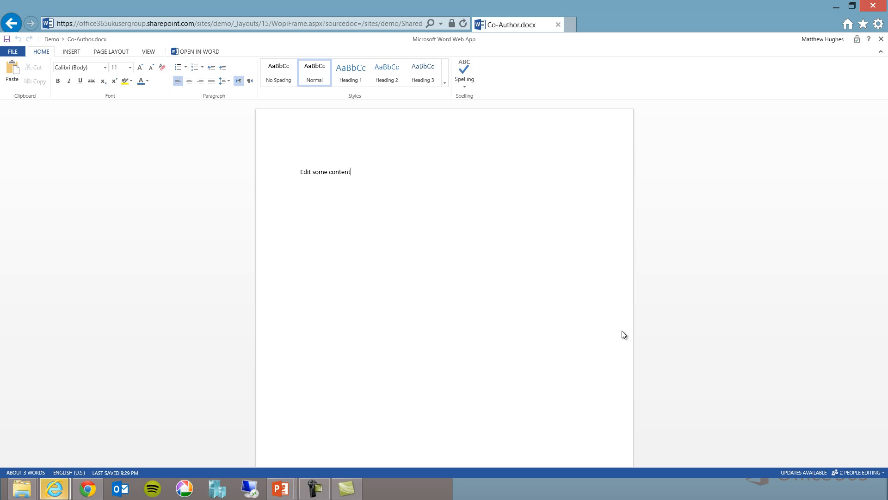
# List the people editing the document and load the available co-author updates into it.
pyautogui.click(859, 471)
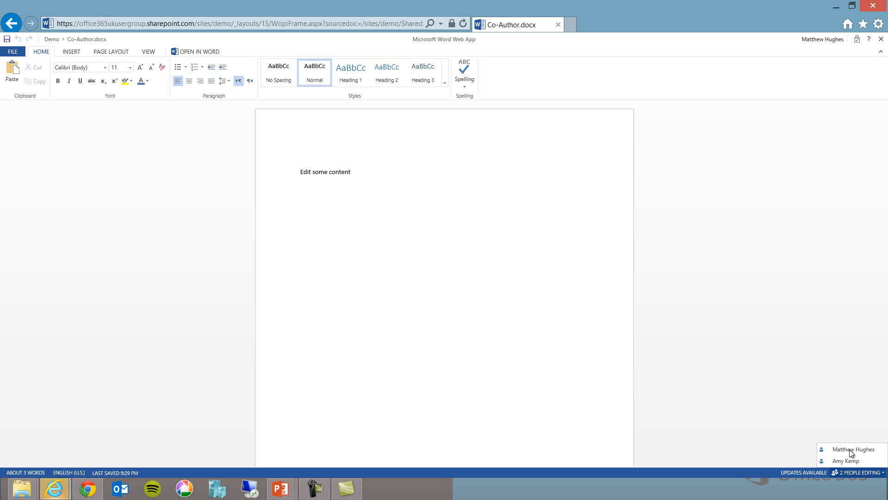
pyautogui.click(793, 471)
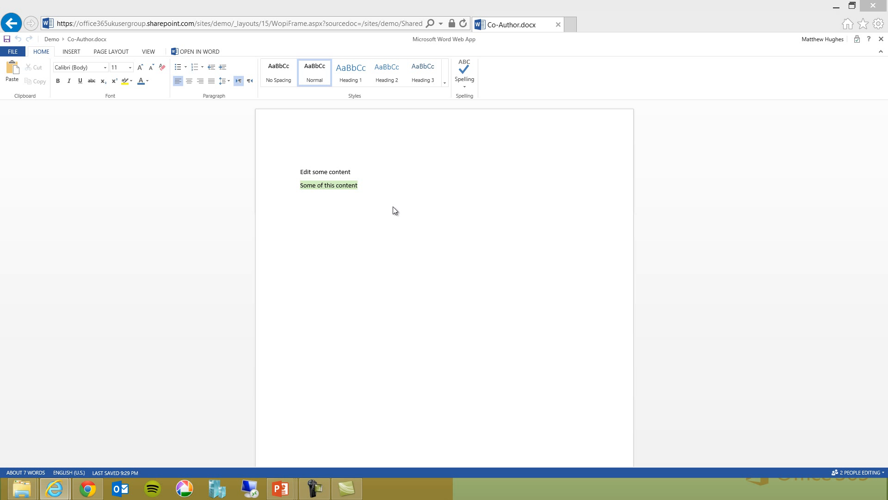
pyautogui.click(381, 193)
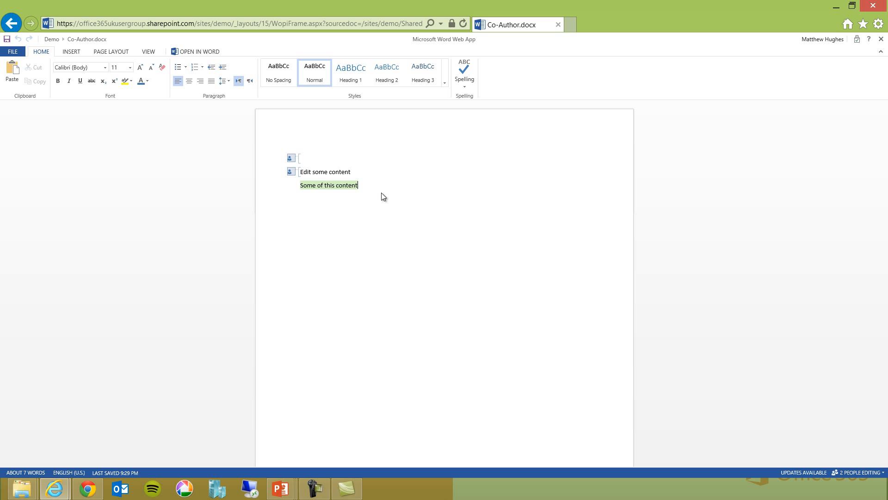
pyautogui.click(790, 473)
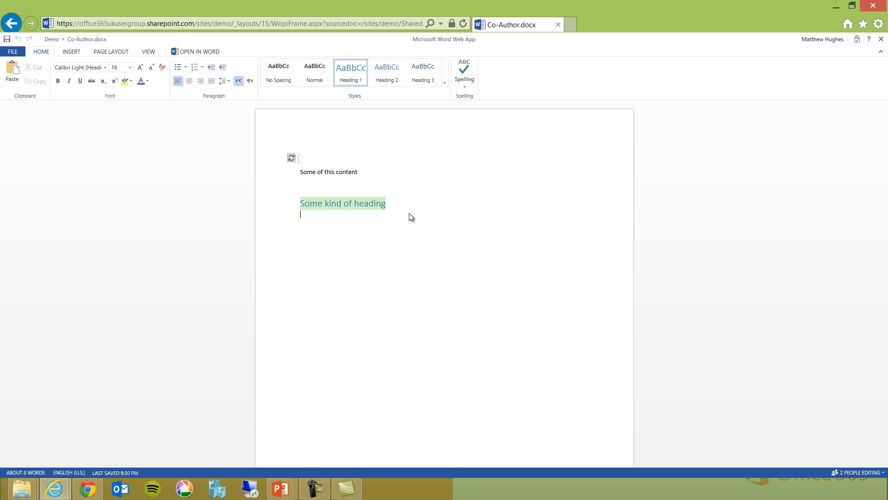
# Add the line "Saving method CTRL+S" below the heading and save the document to sync it with the co-author.
pyautogui.hotkey('ctrl', 's')
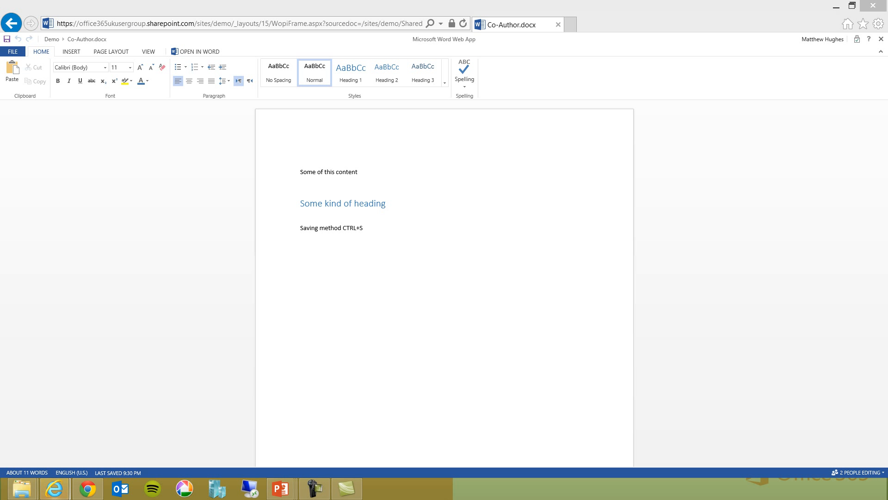
pyautogui.hotkey('ctrl', 's')
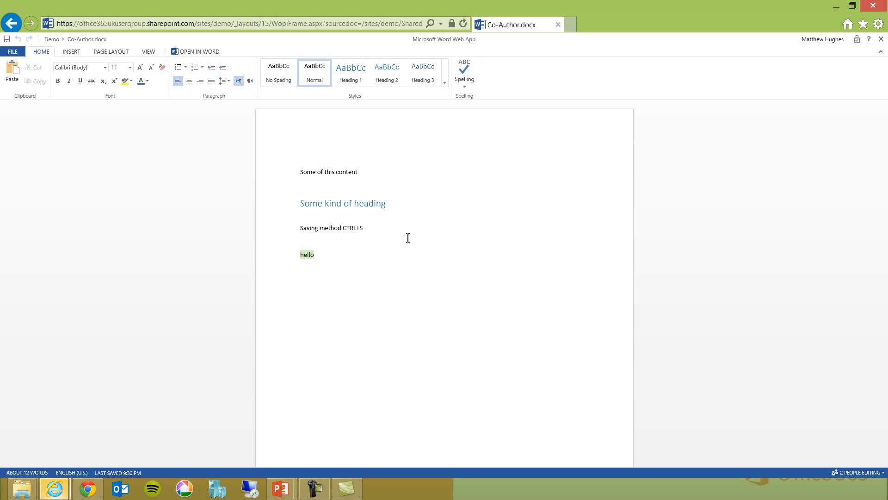
pyautogui.click(313, 257)
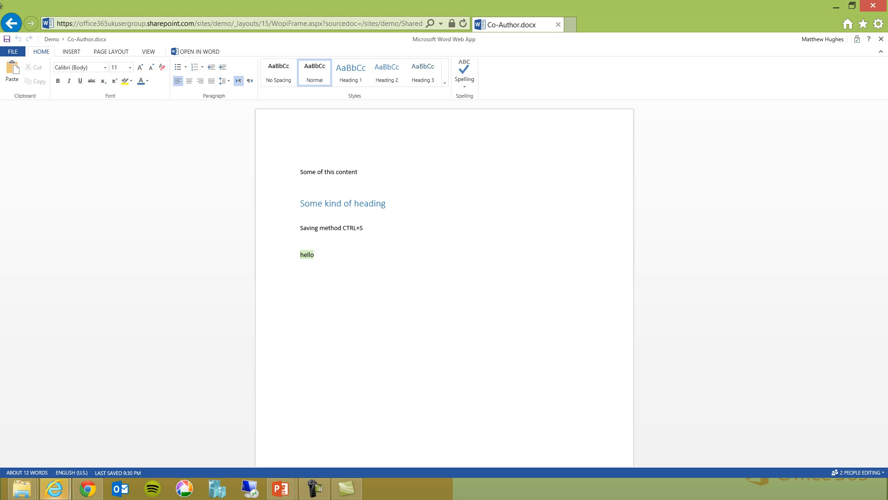
# Exit the Word document and open the Co-Author workbook for editing in Excel Web App.
pyautogui.click(22, 49)
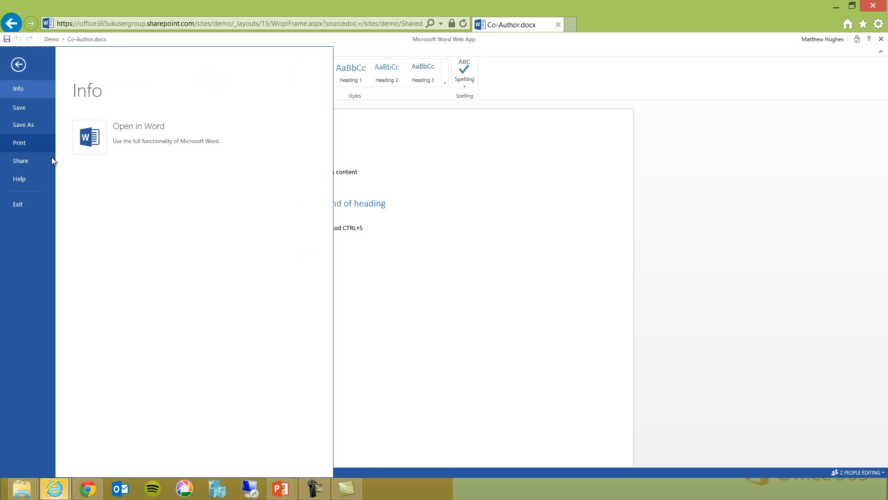
pyautogui.click(27, 206)
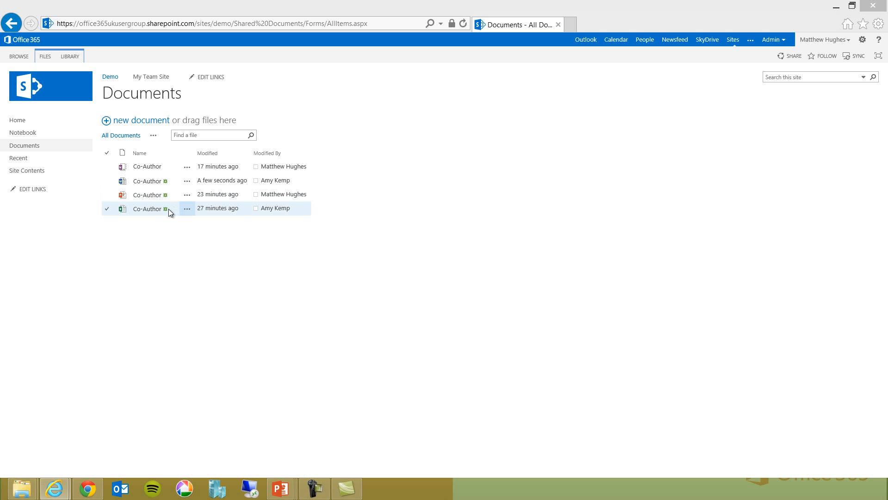
pyautogui.click(145, 210)
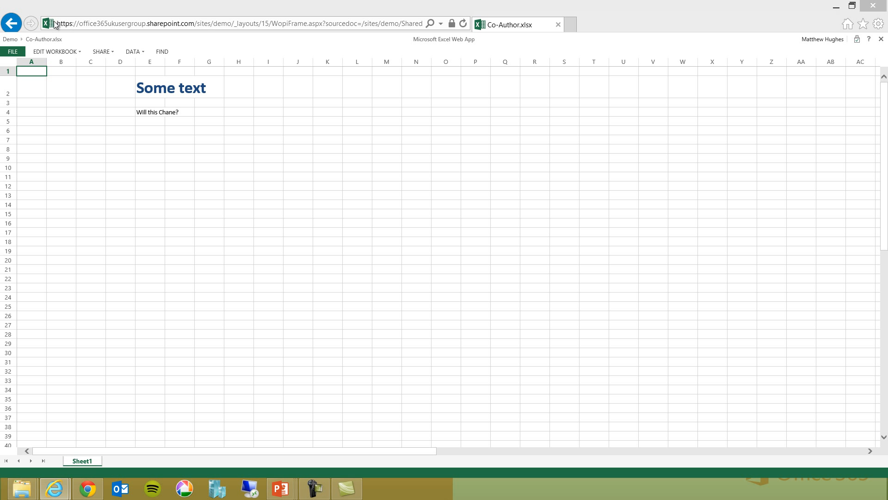
pyautogui.click(51, 52)
pyautogui.click(59, 99)
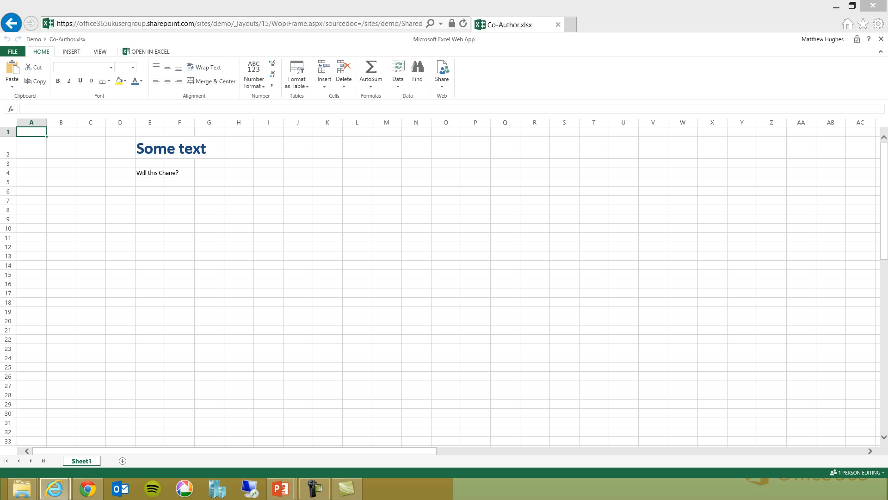
# Examine cells E2 and E4, the surrounding cells and the list of people editing to follow the co-author's live changes.
pyautogui.click(257, 209)
pyautogui.click(150, 174)
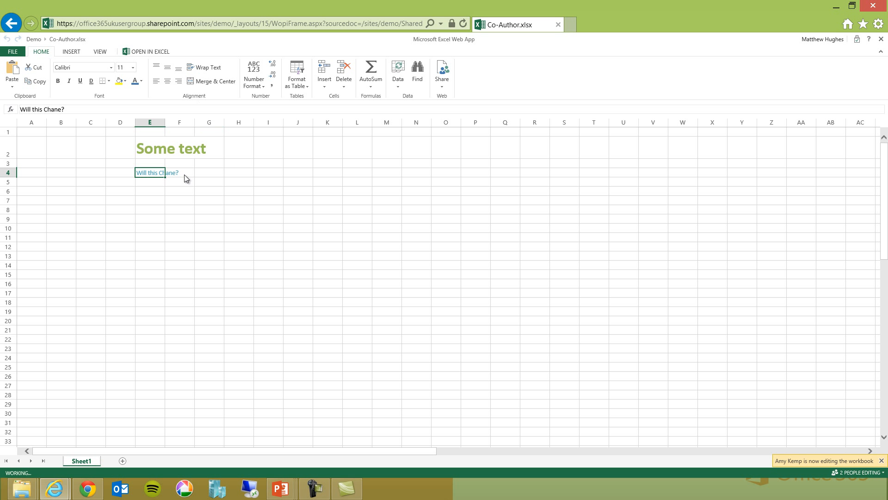
pyautogui.click(155, 199)
pyautogui.click(152, 157)
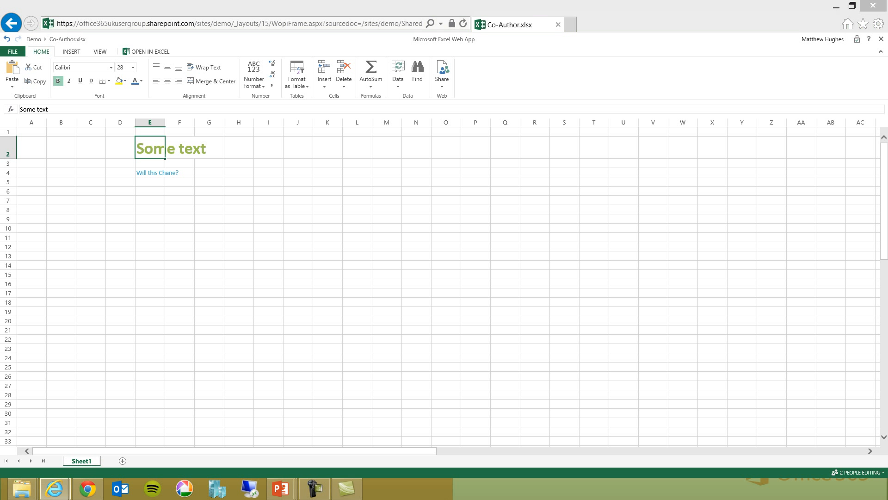
pyautogui.click(240, 165)
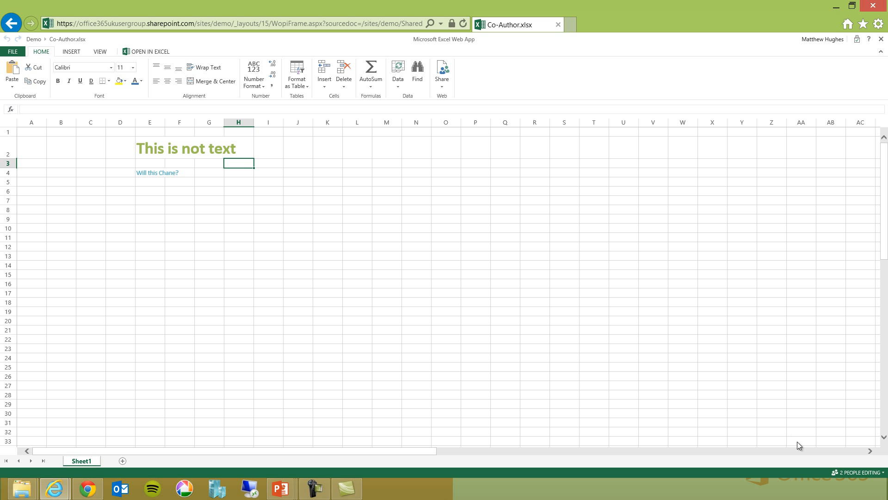
pyautogui.click(839, 471)
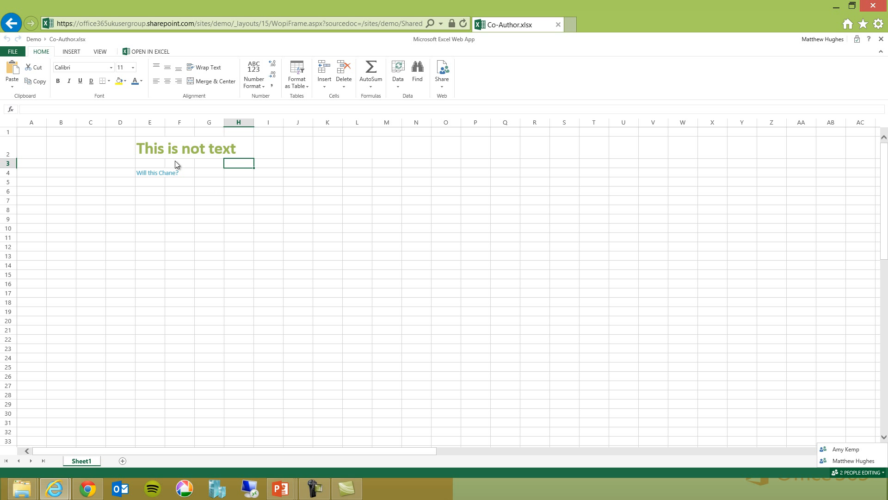
pyautogui.click(158, 174)
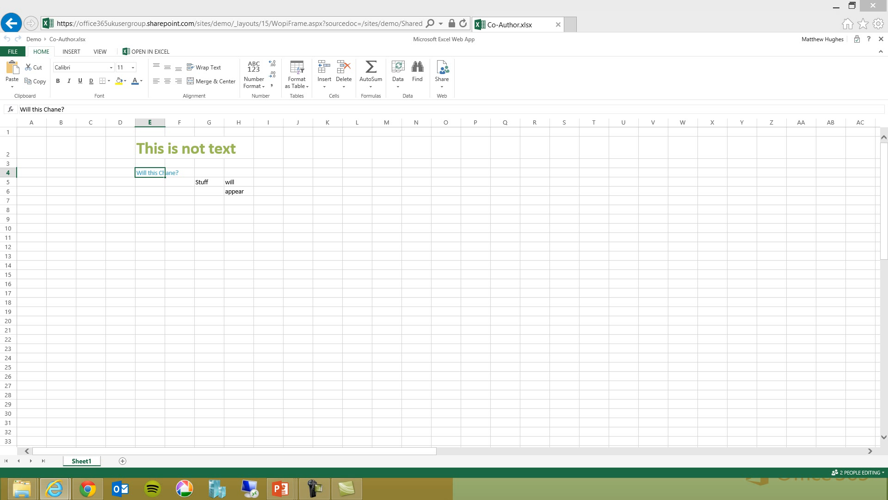
pyautogui.click(273, 190)
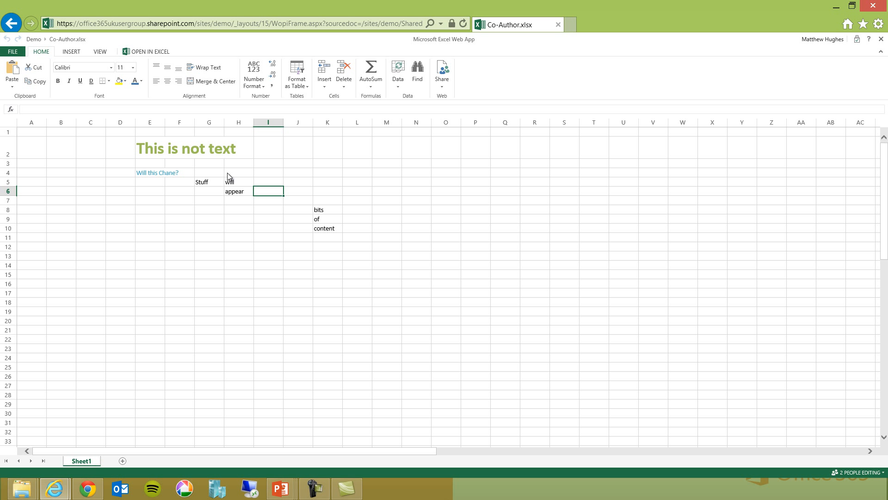
# Exit the workbook and open the Co-Author presentation for editing in PowerPoint Web App.
pyautogui.click(10, 53)
pyautogui.click(30, 188)
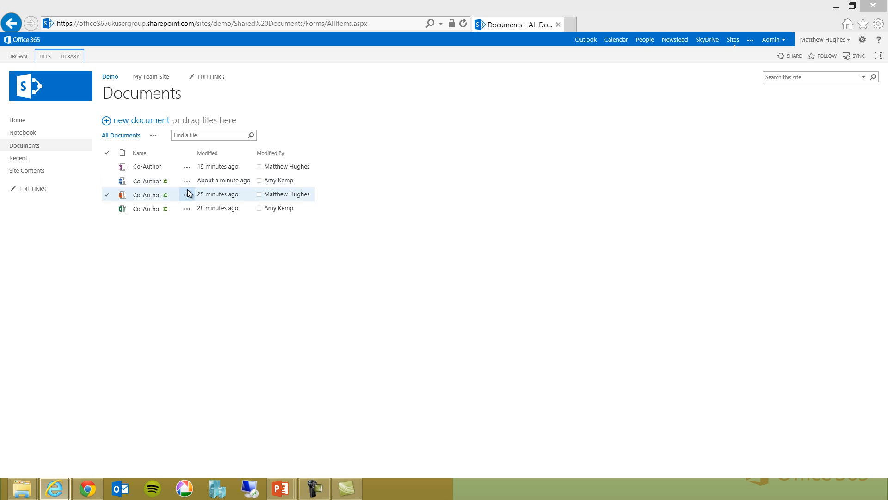
pyautogui.click(143, 198)
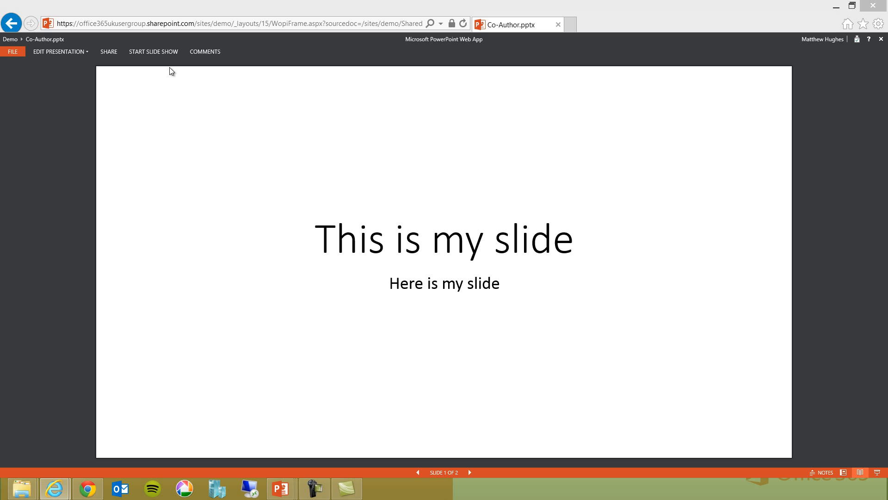
pyautogui.click(86, 53)
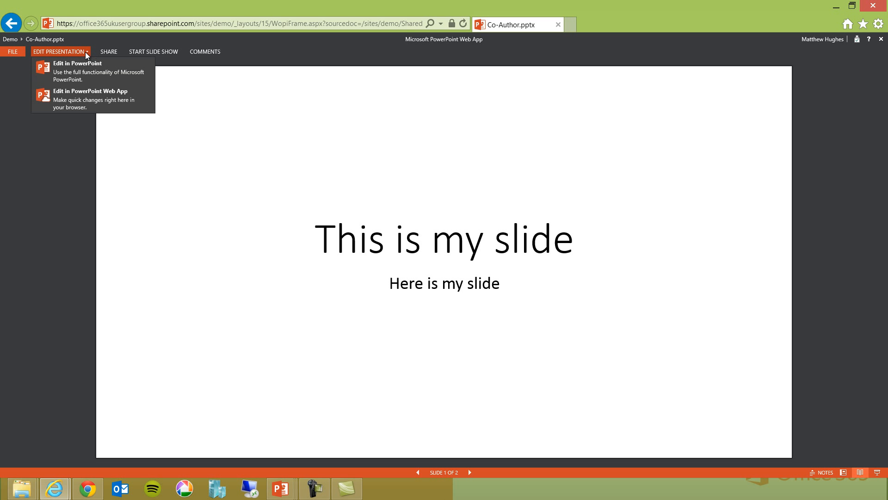
pyautogui.click(82, 100)
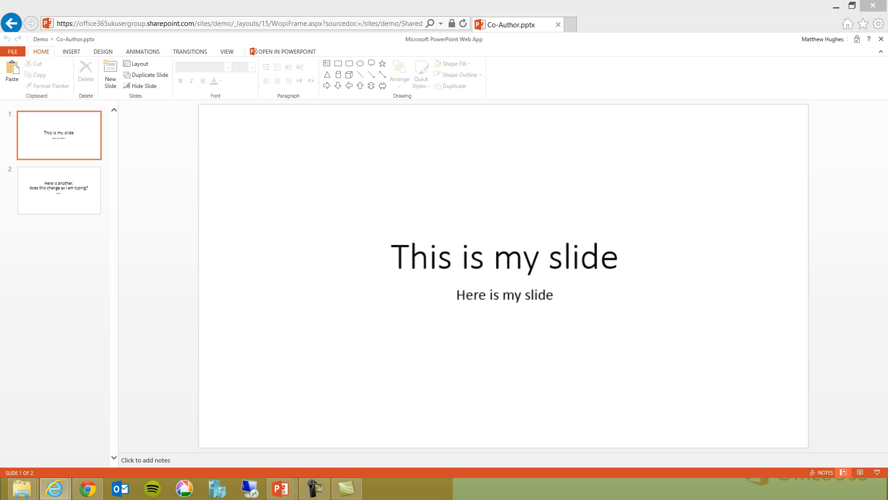
# Delete the second slide of the presentation.
pyautogui.click(59, 190)
pyautogui.press('Delete')
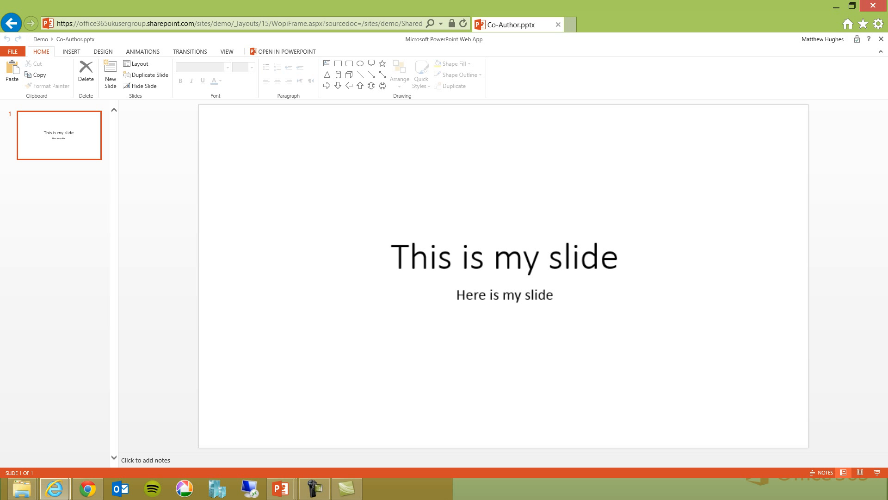